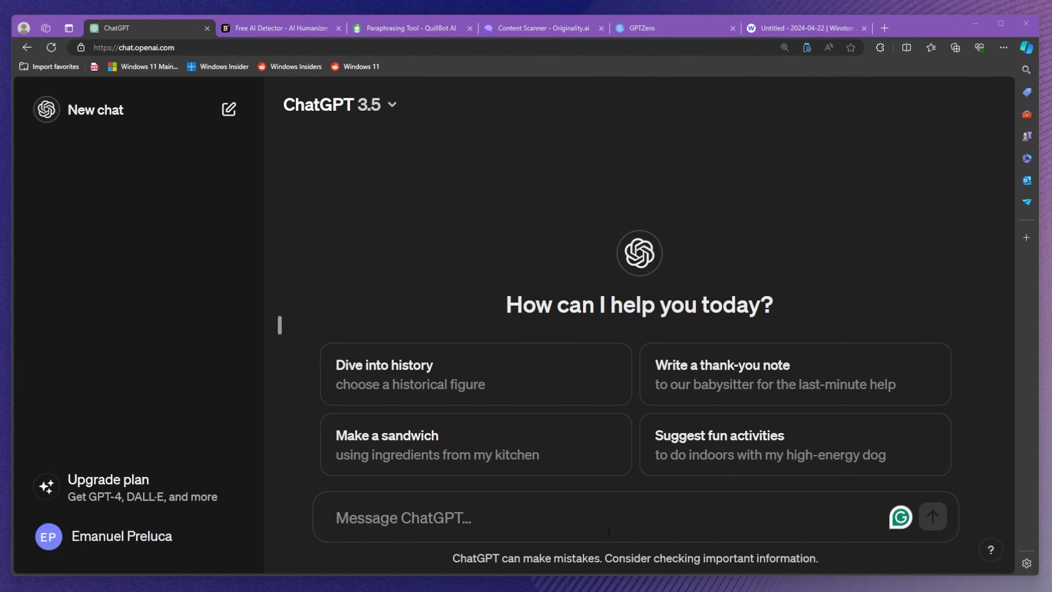
- Prompt ChatGPT with 'Generate a tech video script', request the Windows 11 article, and select its paragraphs
click(554, 533)
text(Gene)
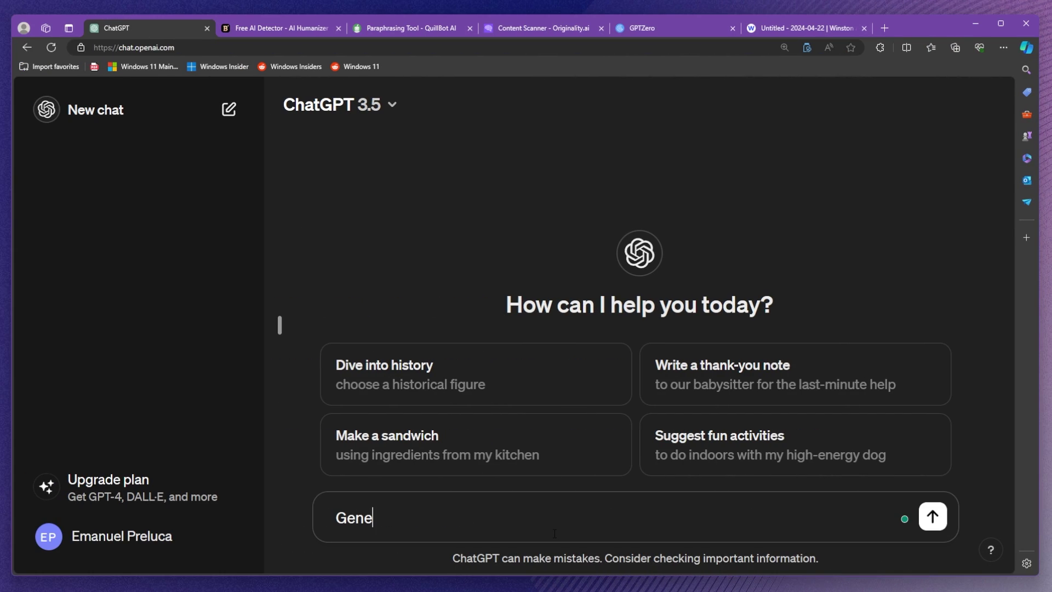
text(rate a tech video script)
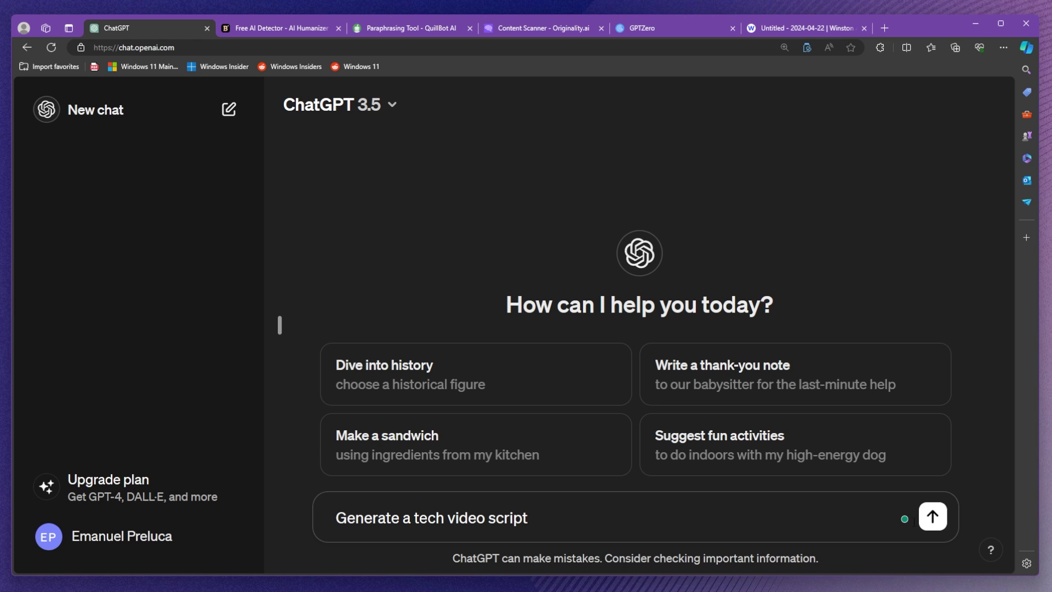
key(Return)
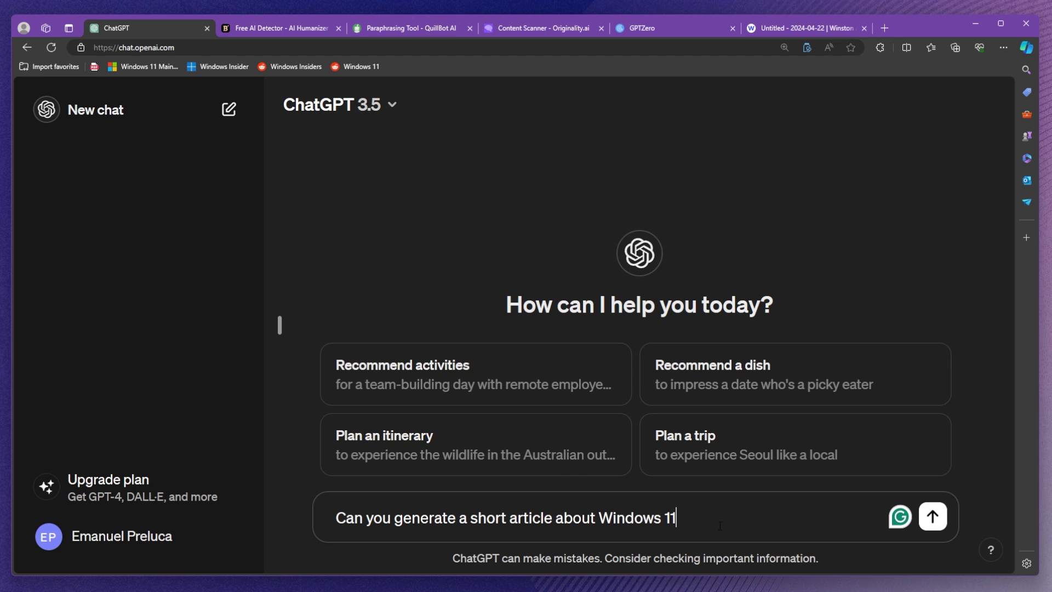
click(933, 516)
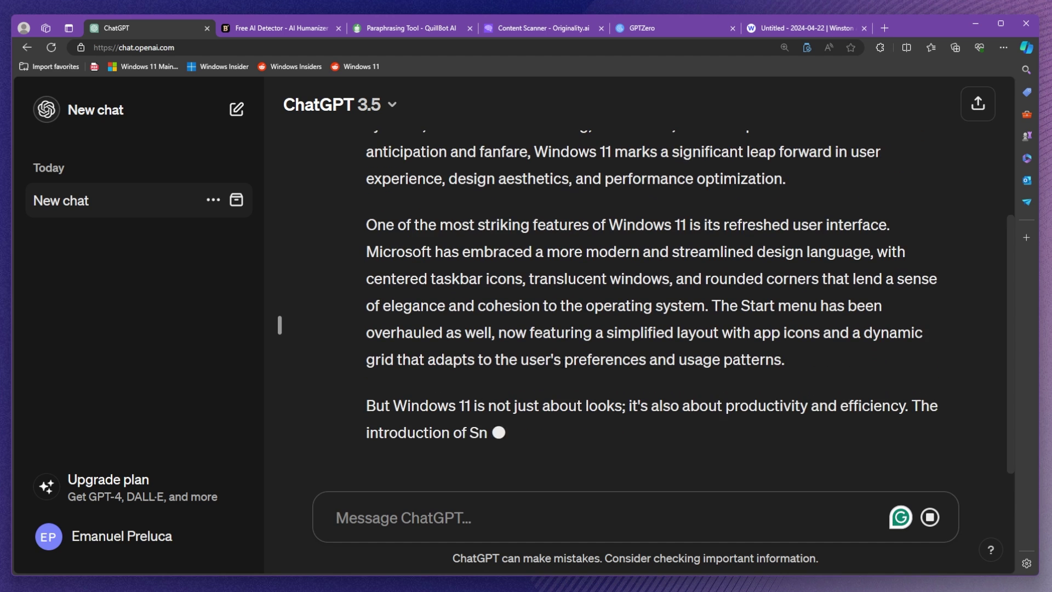
drag(561, 362, 365, 255)
- Copy the selected Windows 11 article text and look over the BypassGPT and QuillBot tabs
right_click(365, 254)
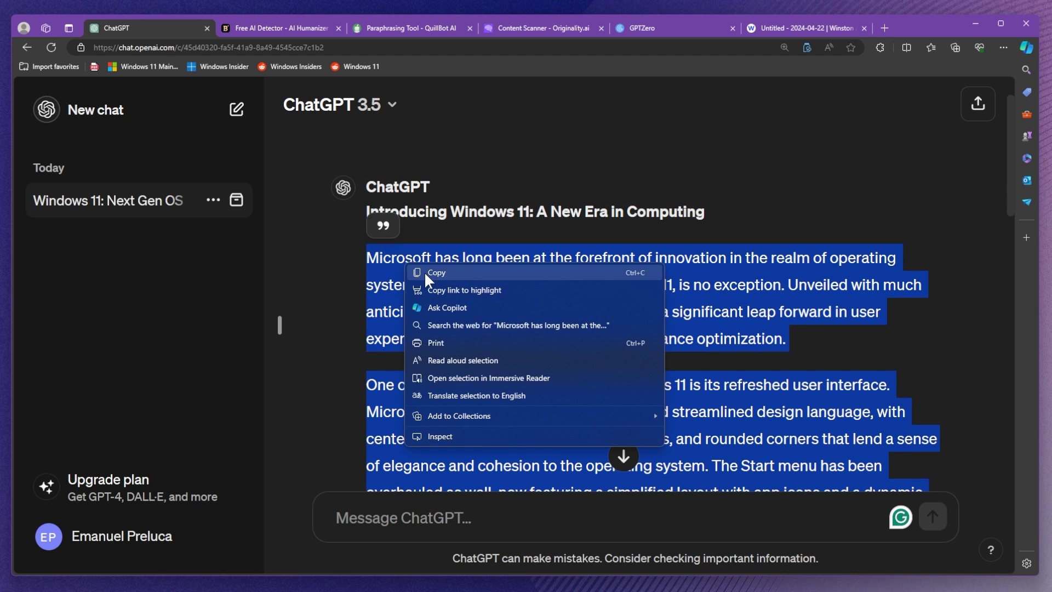
click(389, 207)
click(274, 29)
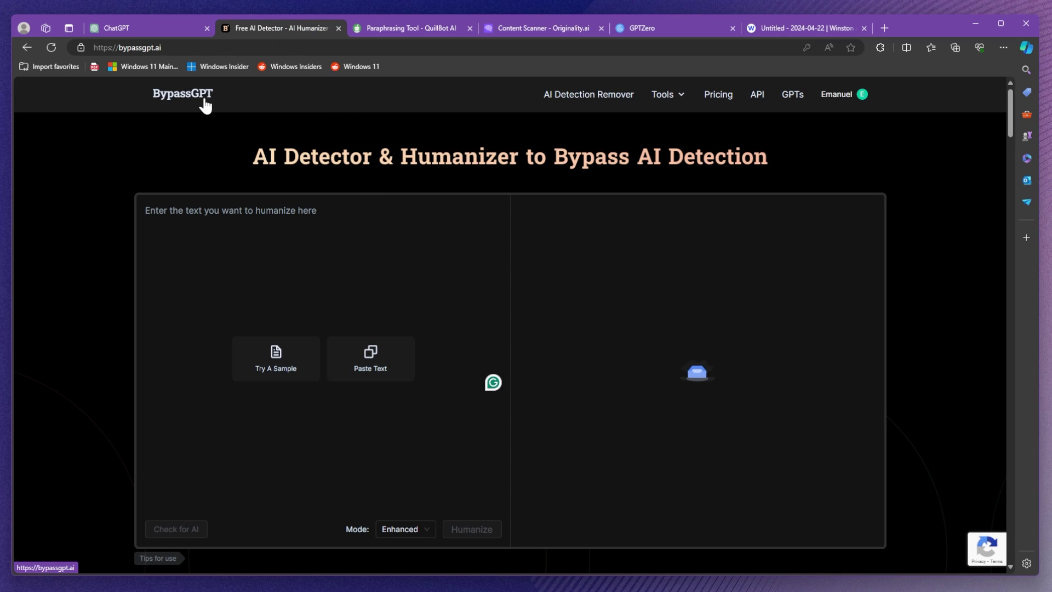
click(418, 27)
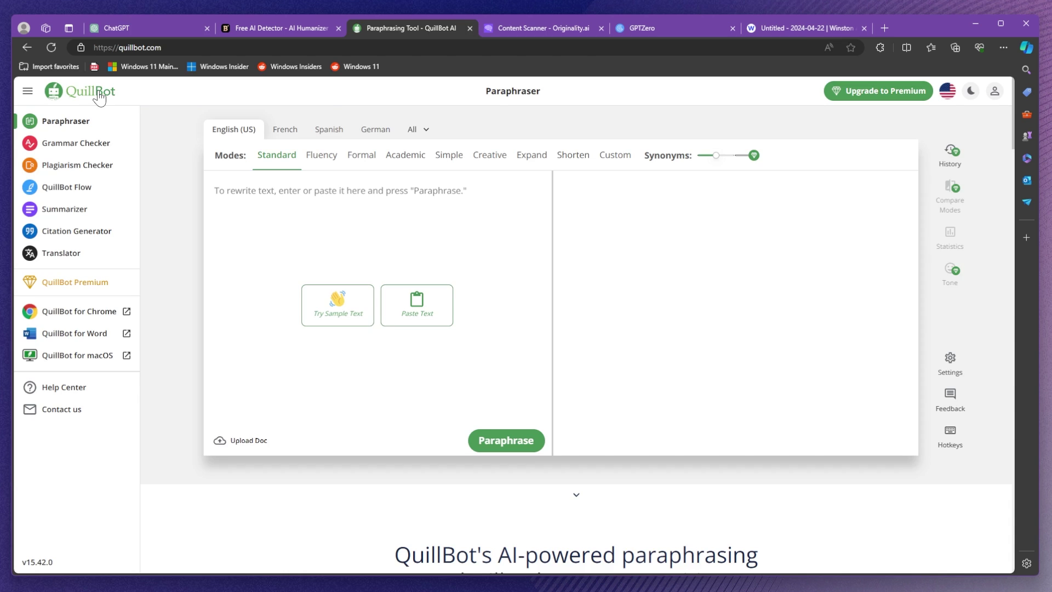
key(ctrl+1)
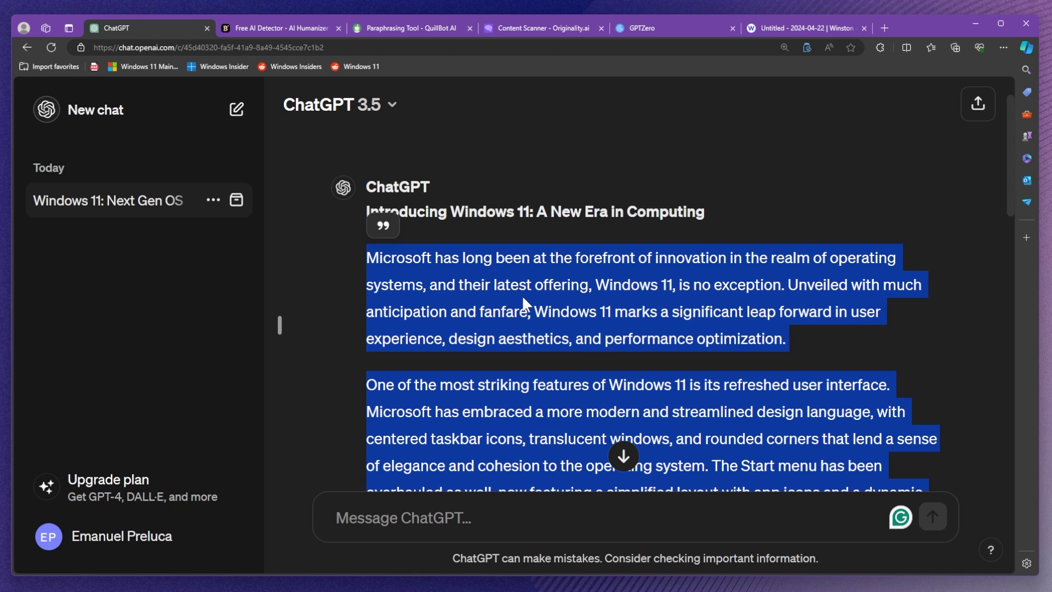
click(297, 30)
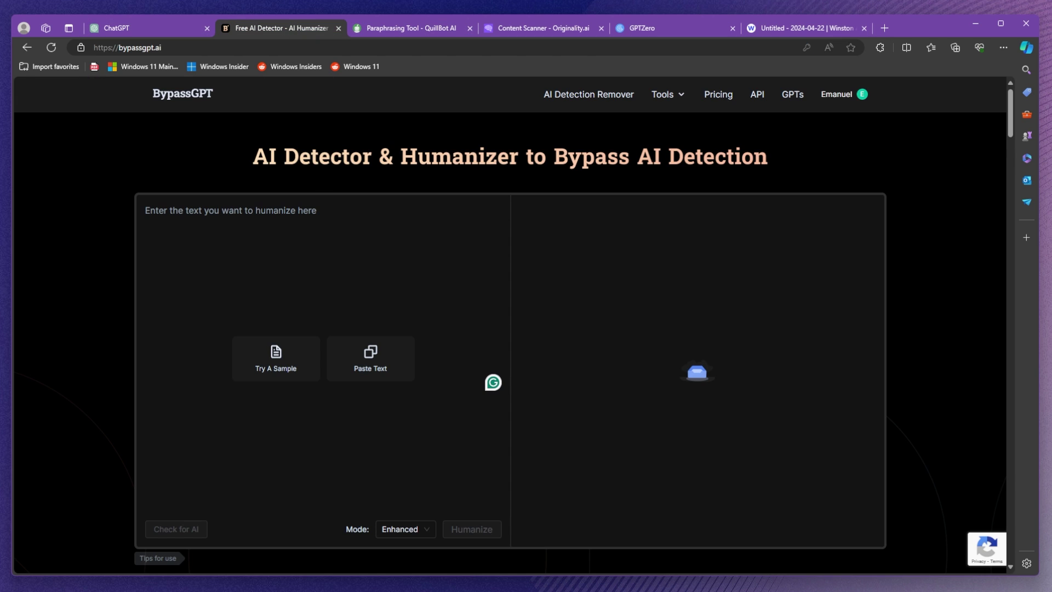
click(405, 30)
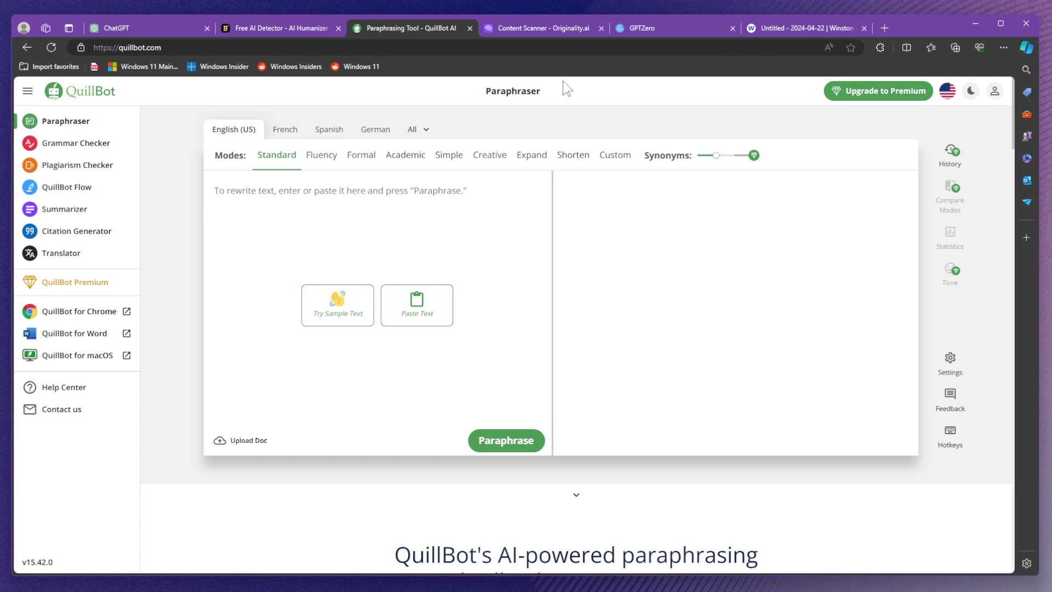
- Check the Originality.ai, GPTZero and Winston AI scanners, accepting cookies, then return to QuillBot
click(333, 29)
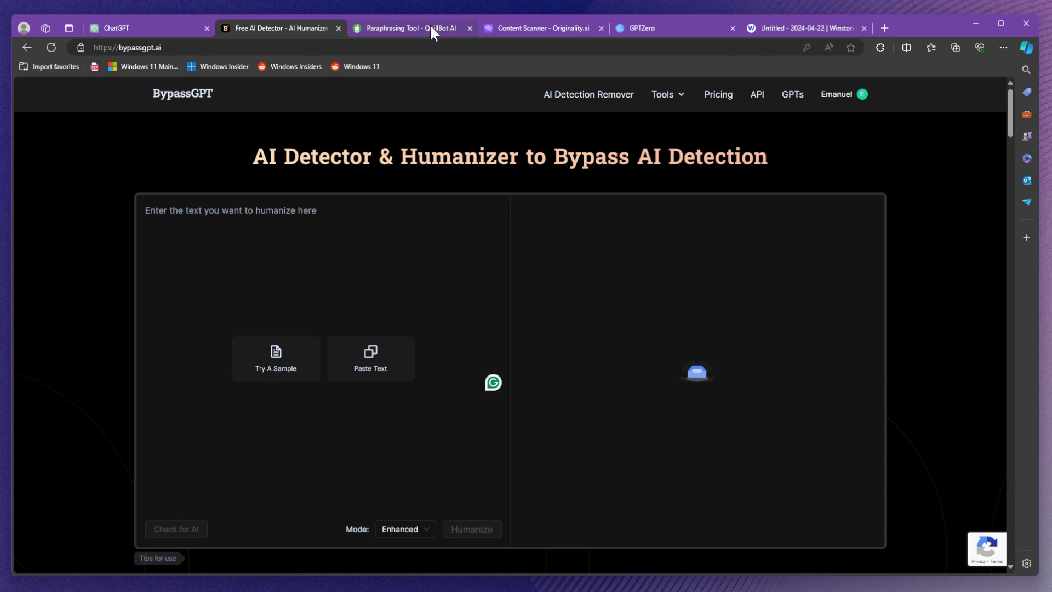
click(555, 30)
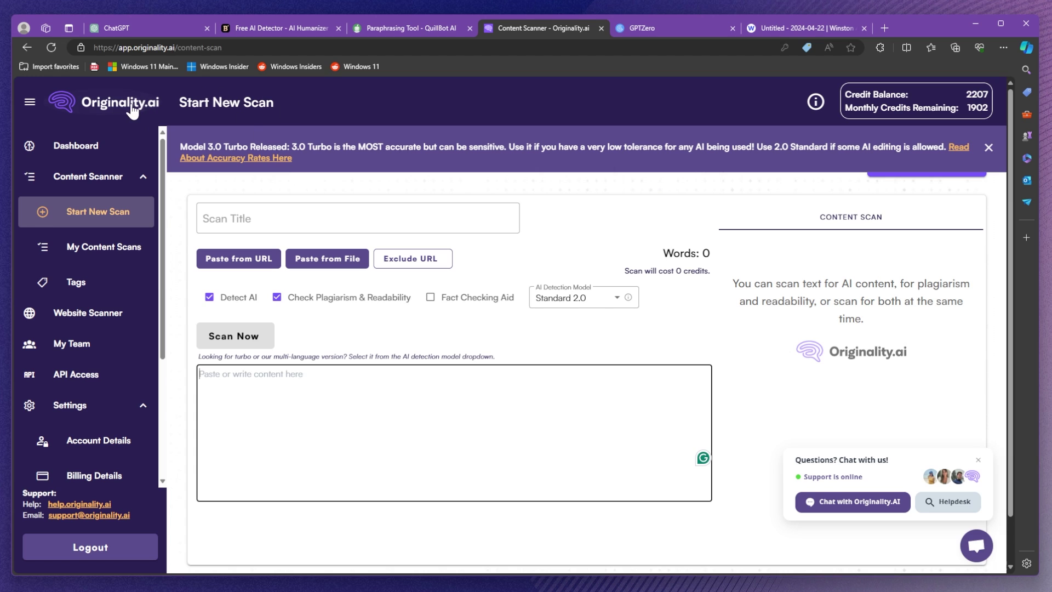
click(666, 28)
click(809, 27)
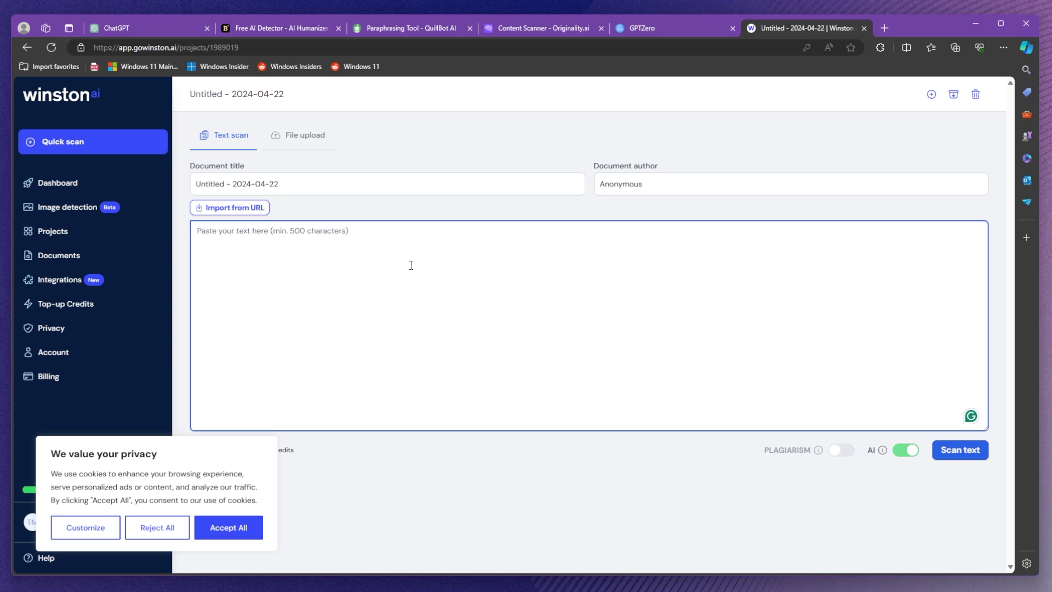
click(248, 529)
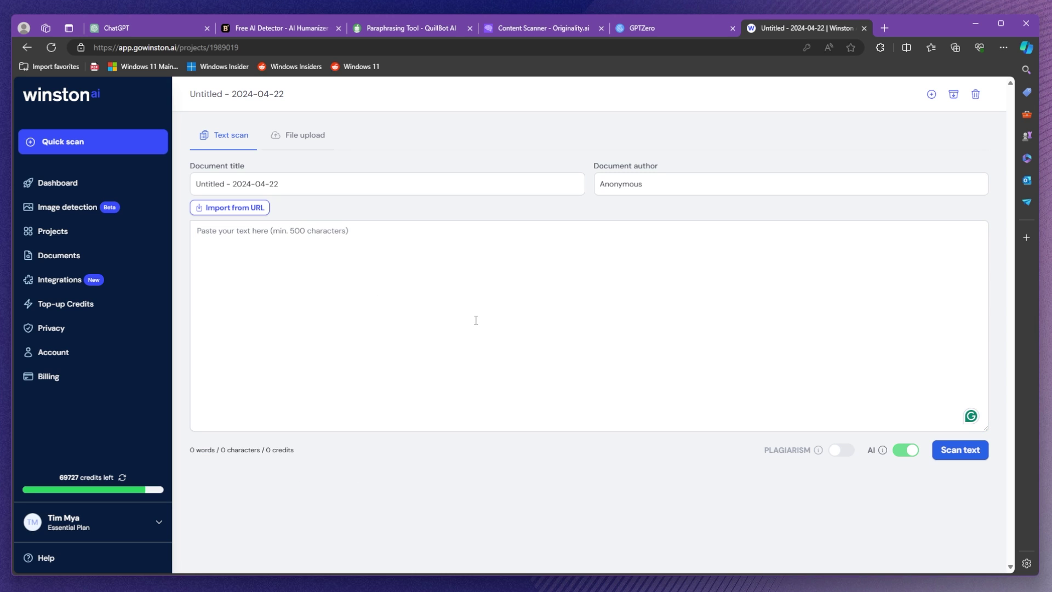
click(423, 32)
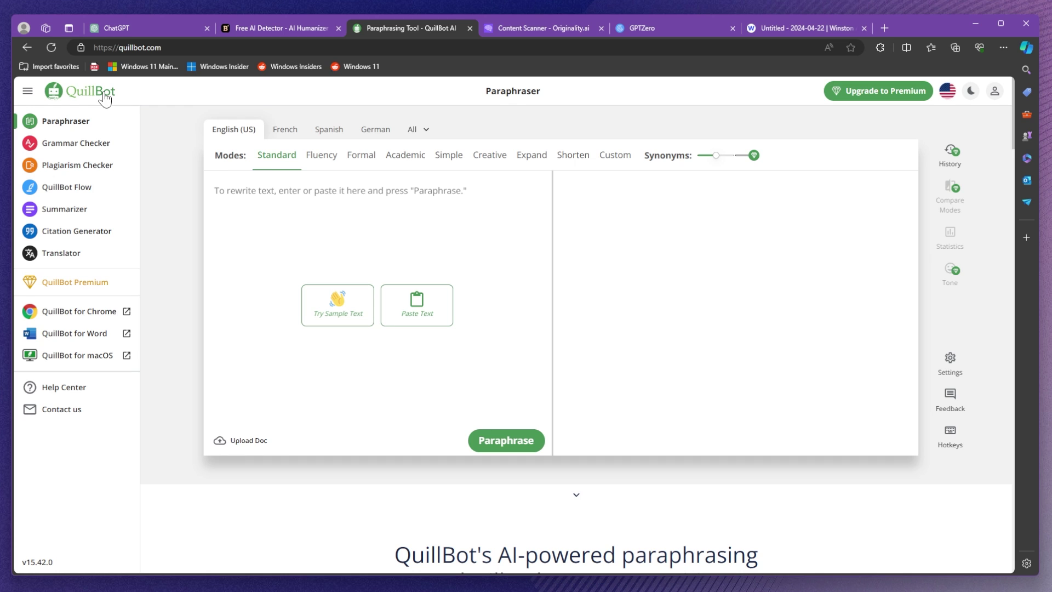
- Paste the article into QuillBot, paraphrase it in Standard mode, and select the rewritten paragraphs
click(374, 204)
key(ctrl+v)
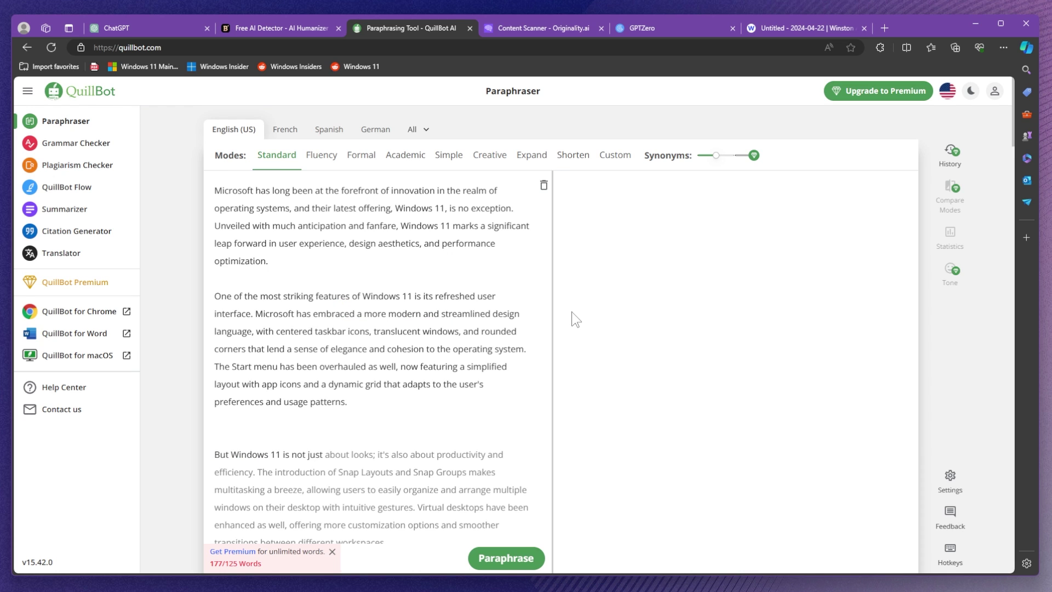
click(509, 560)
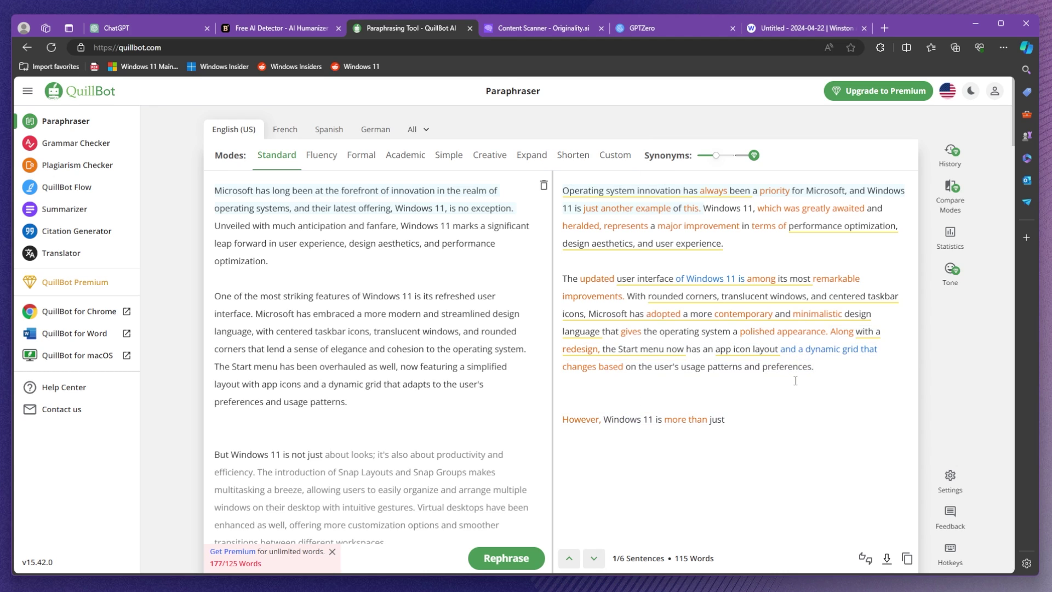
drag(824, 367, 563, 189)
key(ctrl+c)
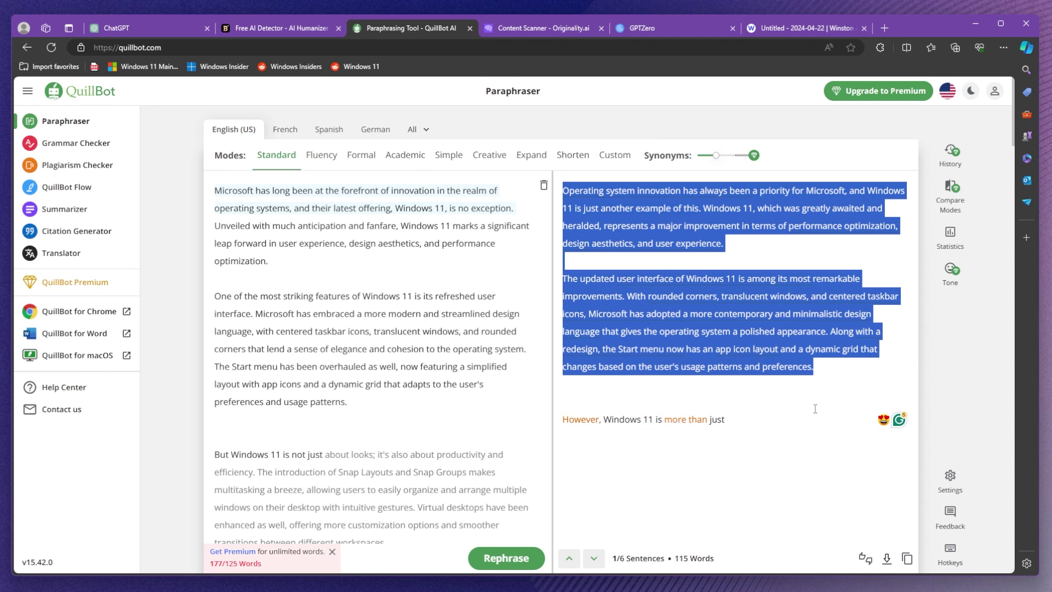
click(527, 29)
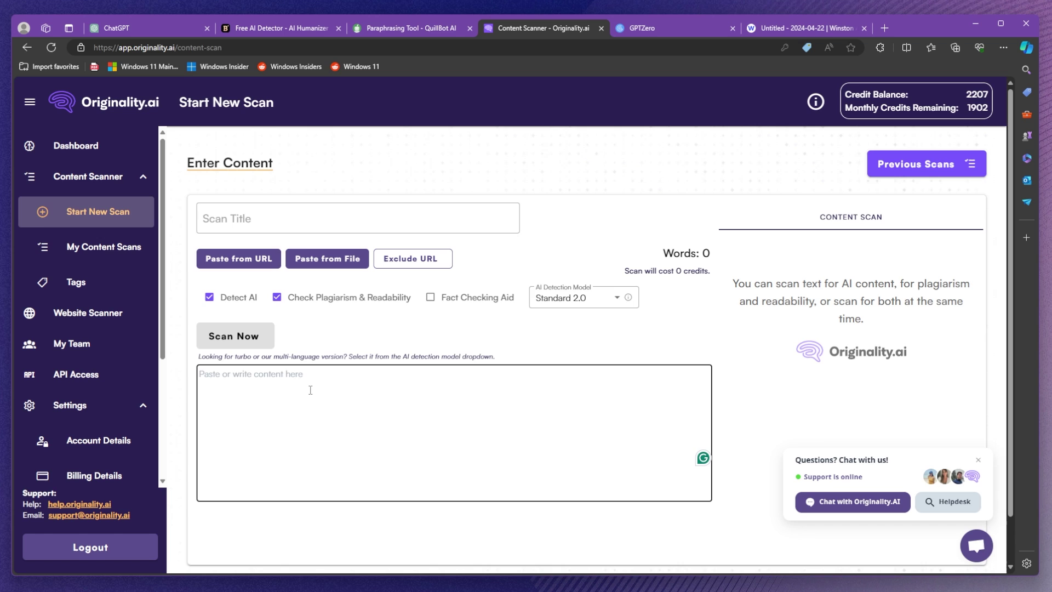
- Paste the 106-word paraphrased text into Originality.ai and scan it: 0% Original, 100% AI
click(346, 402)
key(ctrl+v)
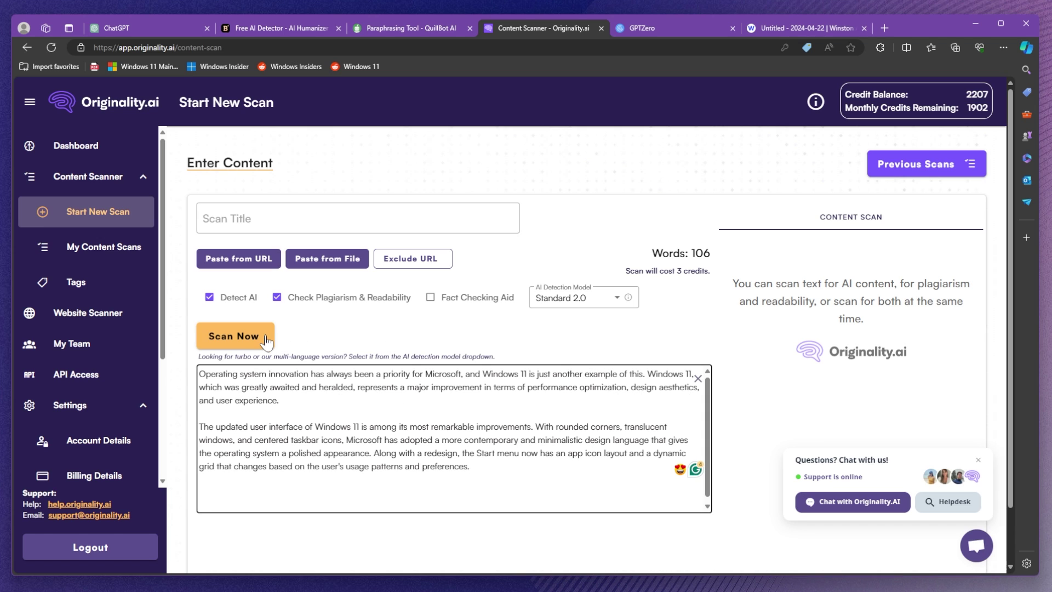
click(265, 339)
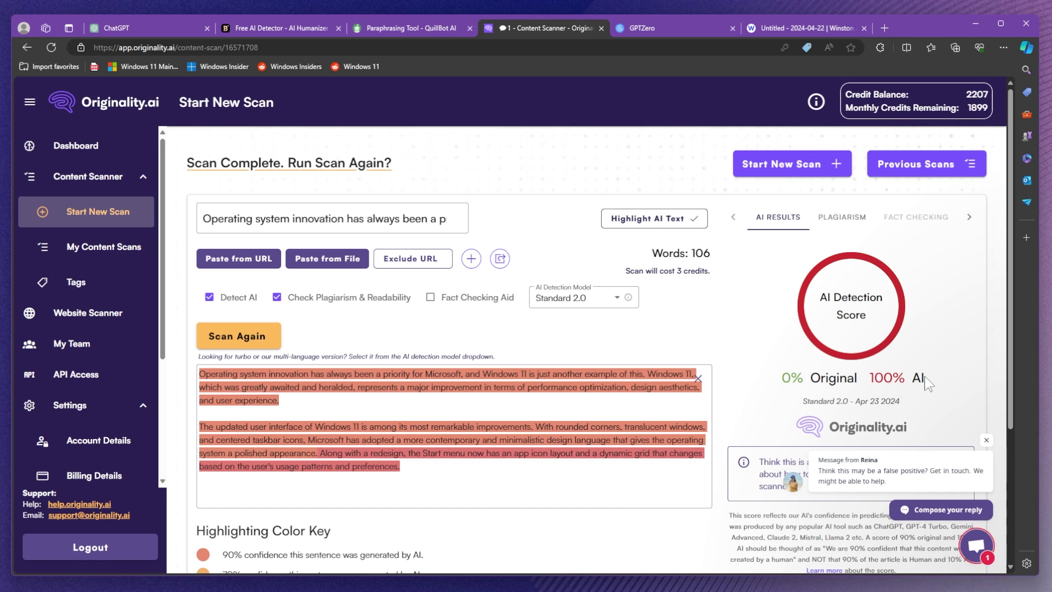
- Paste the paraphrased text into GPTZero and run the scan, listed as AI at 98%
click(649, 26)
key(ctrl+v)
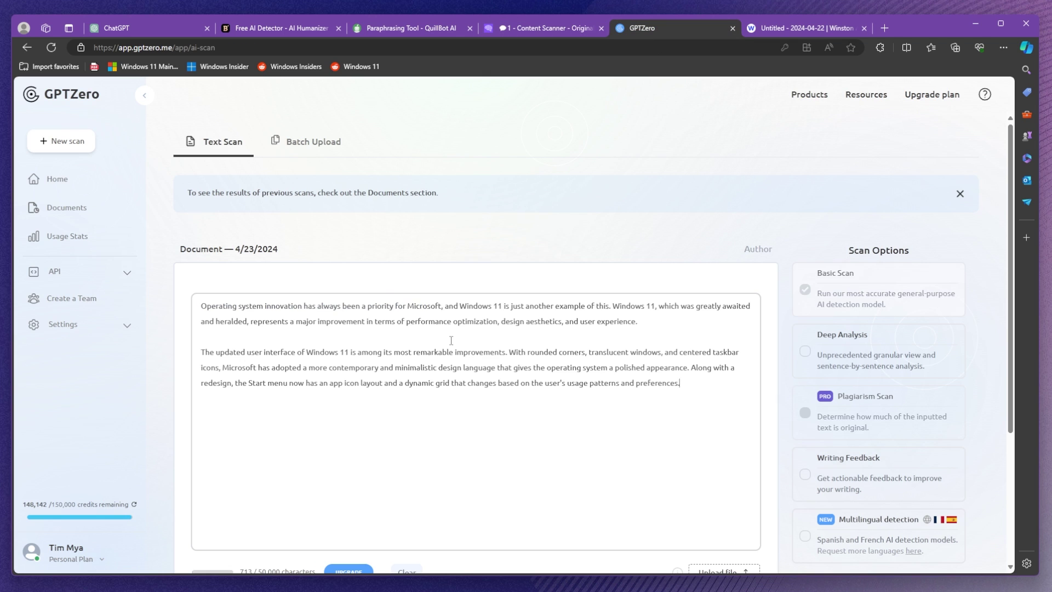
scroll(455, 354, down, 2)
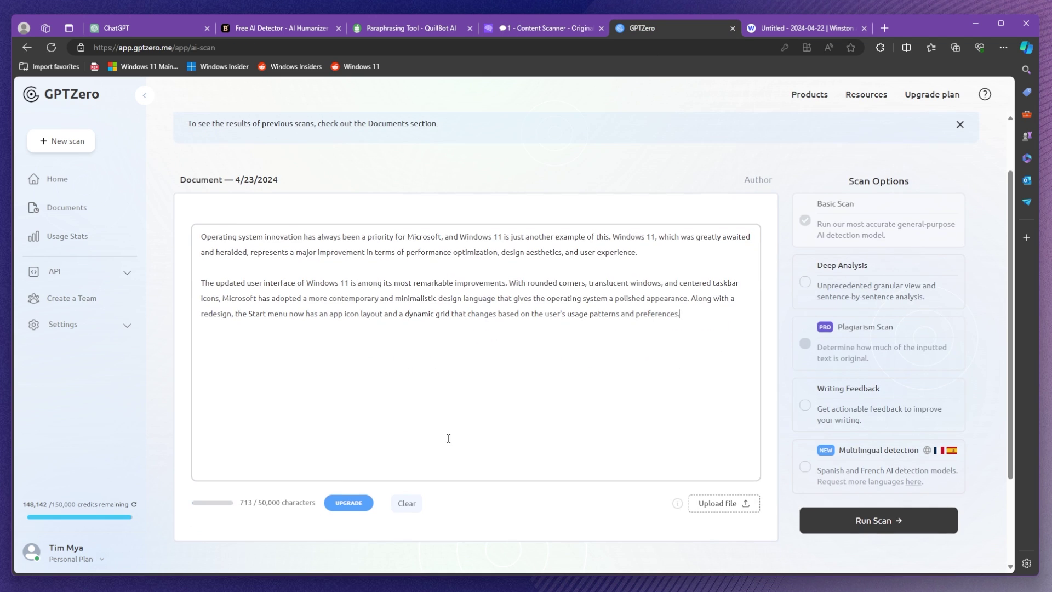
click(884, 523)
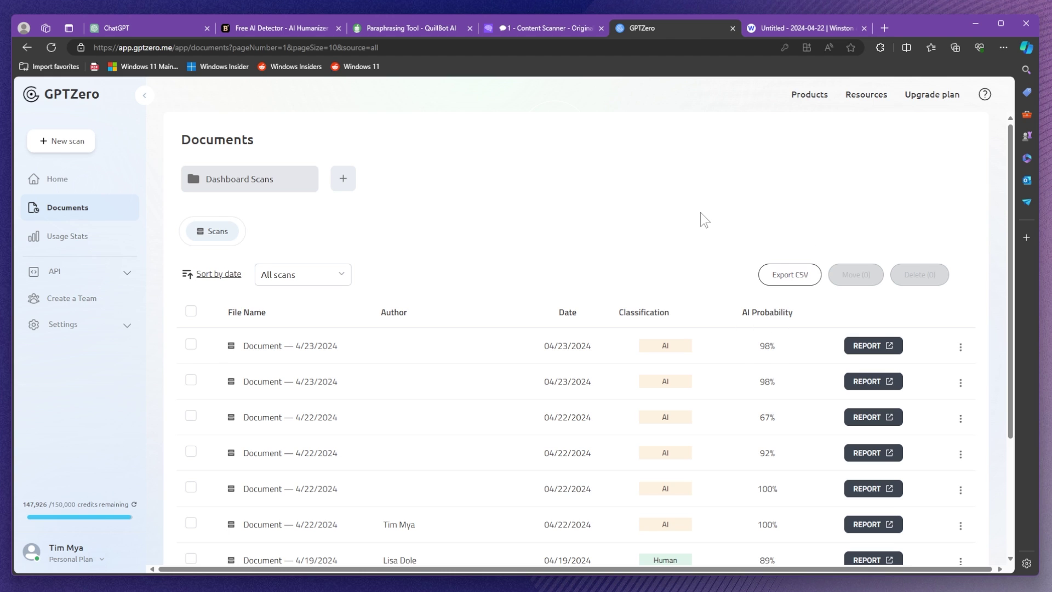
click(413, 30)
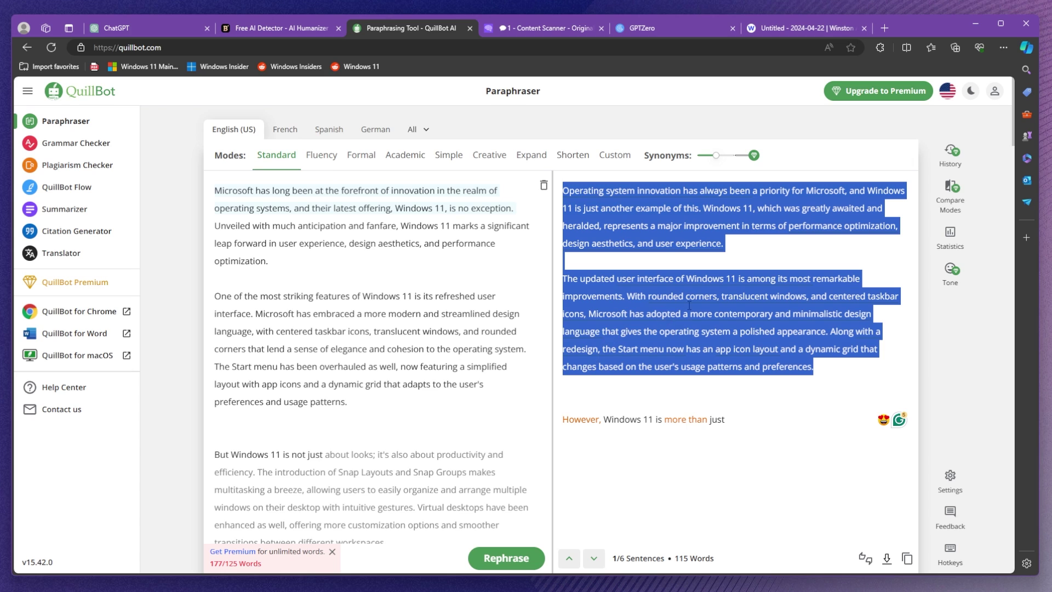
mouse_move(687, 257)
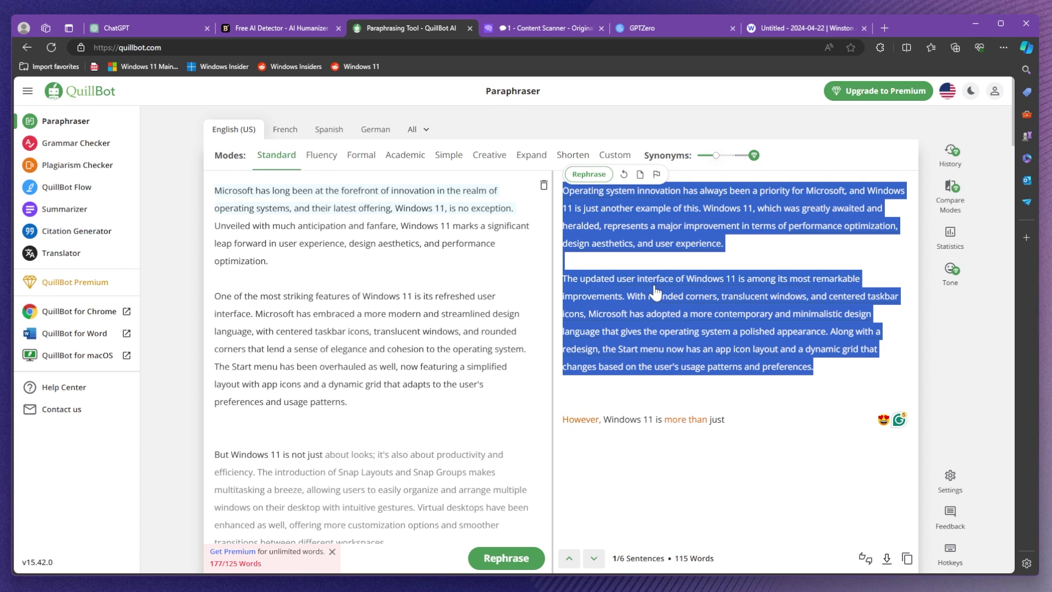
click(669, 30)
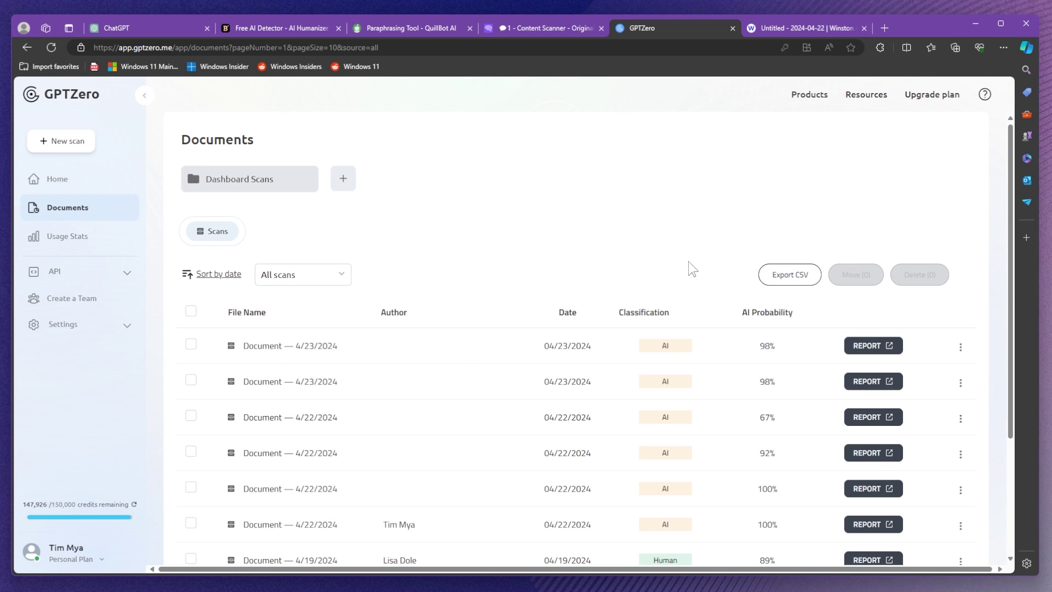
- Paste the paraphrased text into Winston AI and scan it: 0% human, readability 20
click(795, 28)
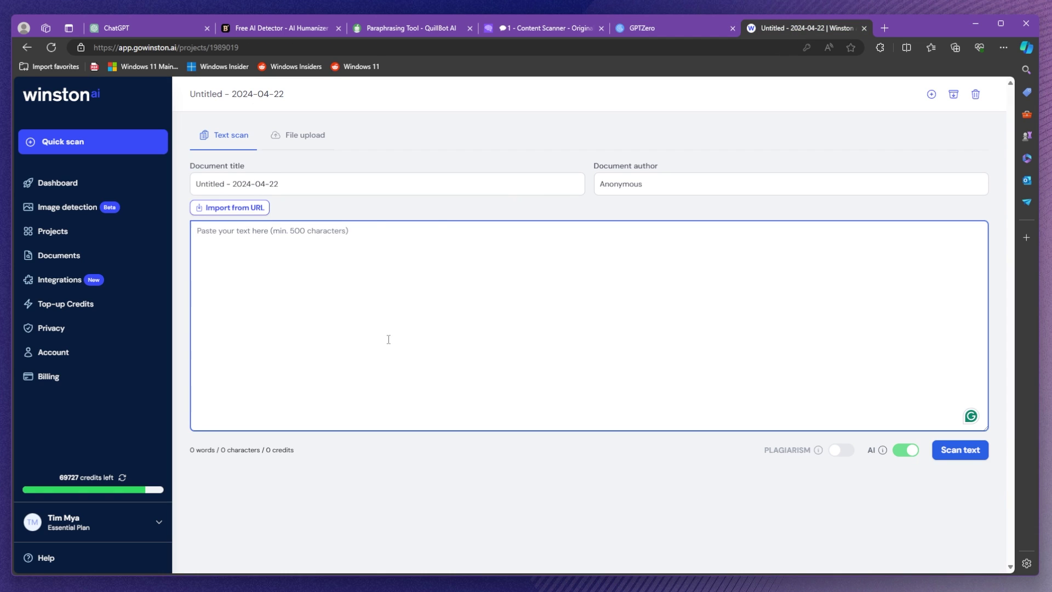
key(ctrl+v)
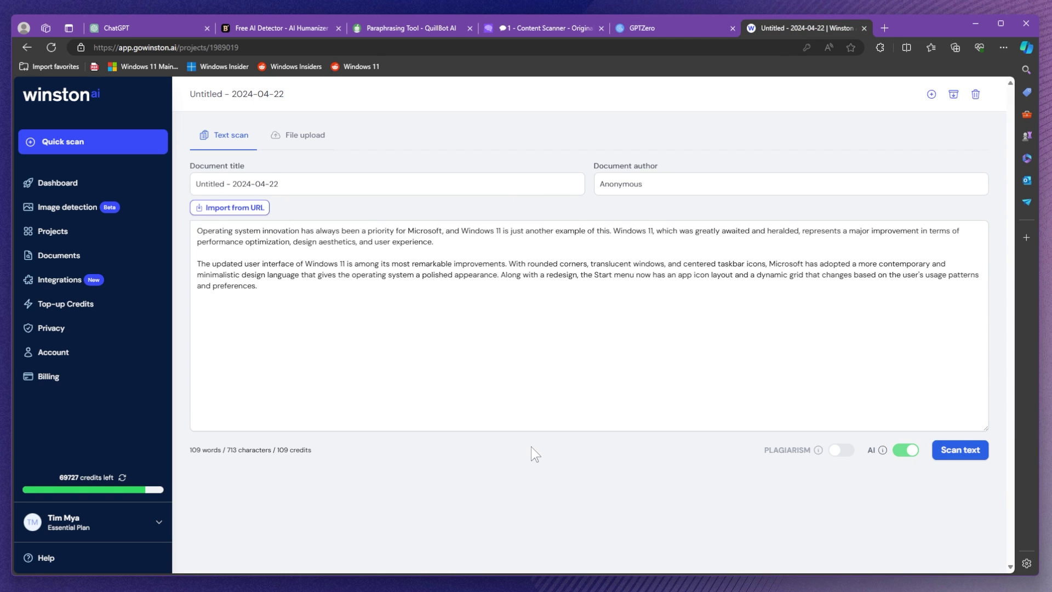
key(ctrl+Return)
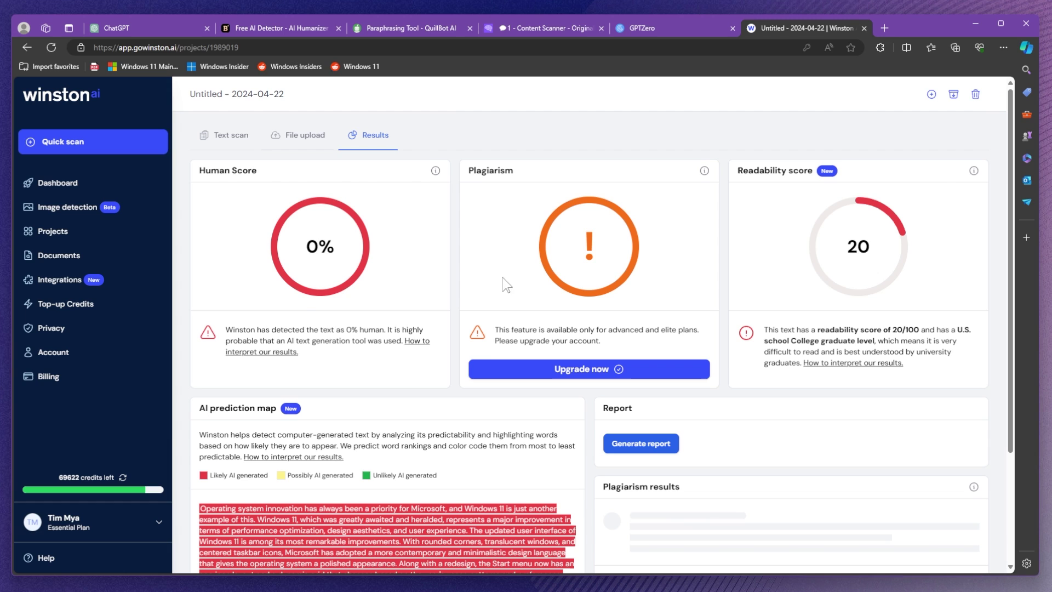
mouse_move(277, 330)
mouse_down()
mouse_move(250, 330)
mouse_move(286, 327)
mouse_up()
click(390, 329)
- Paste the original article into BypassGPT, humanize it in Enhanced mode, and copy the 137-word output
click(403, 24)
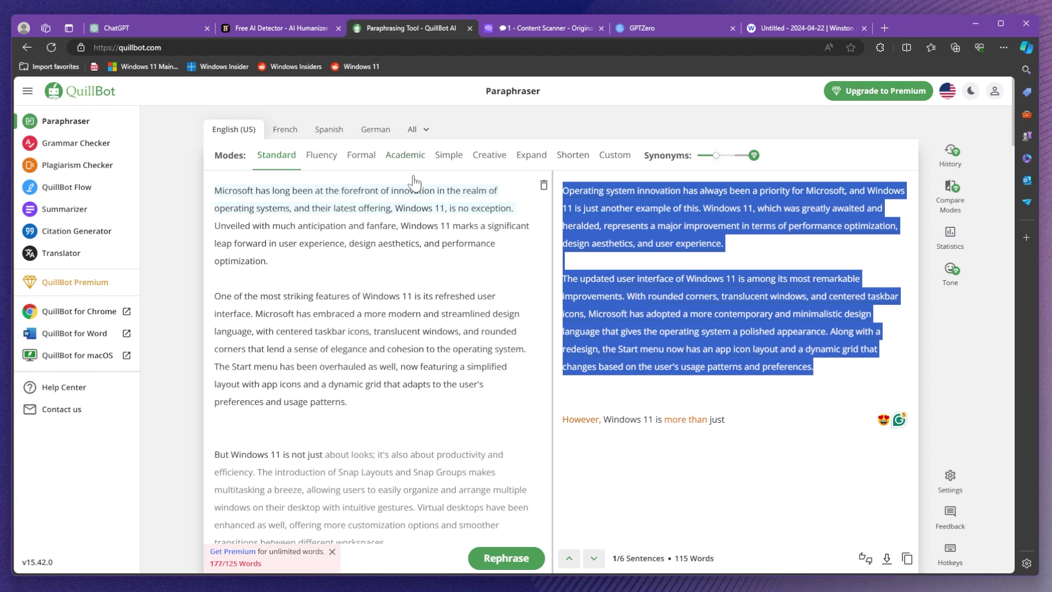
click(677, 258)
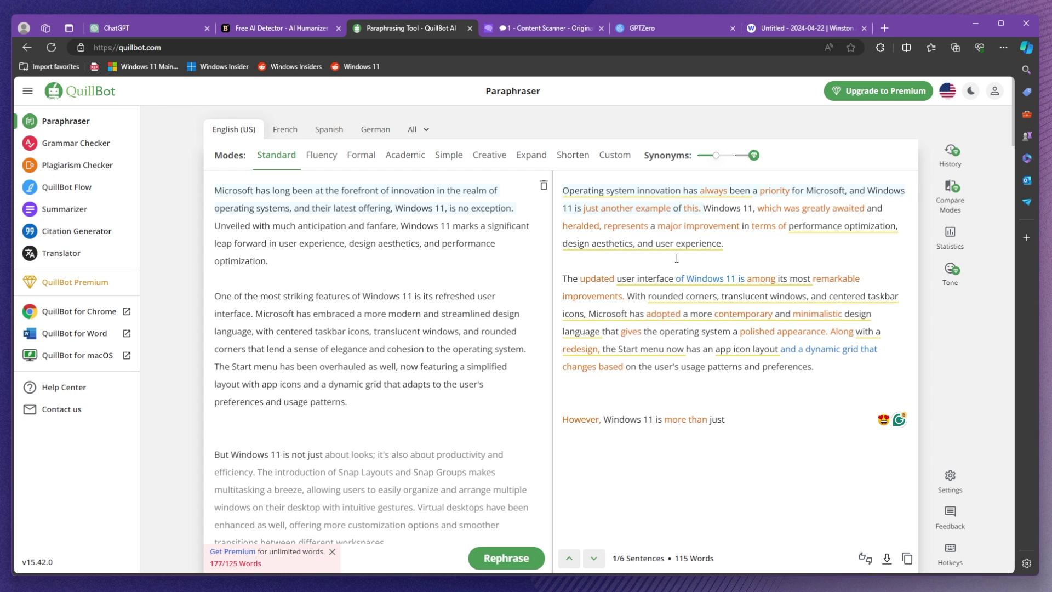
click(274, 24)
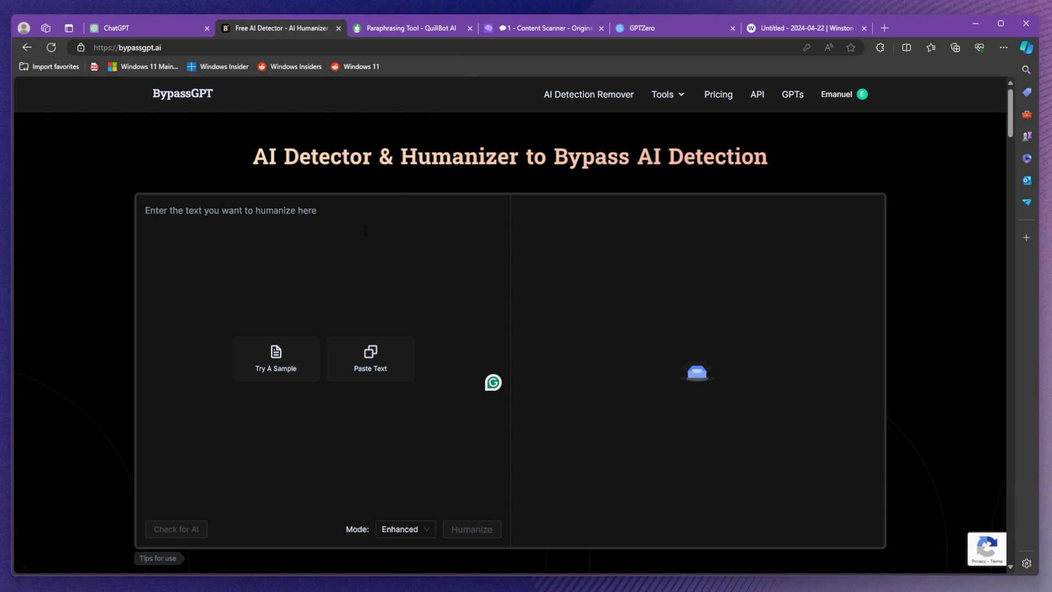
text(Microsoft has long been at the forefront of innovation in the realm of operating systems, and their latest offering, Windows 11, is no exception. Unveiled with much anticipation and fanfare, Windows 11 marks a significant leap forward in user experience, design aesthetics, and performance optimization. One of the most striking features of Windows 11 is its refreshed user interface. Microsoft has embraced a more modern and streamlined design language, with centered taskbar icons, translucent windows, and rounded corners that lend a sense of elegance and cohesion to the operating system. The Start menu has been overhauled as well, now featuring a simplified layout with app icons and a dynamic grid that adapts to the user's preferences and usage patterns.)
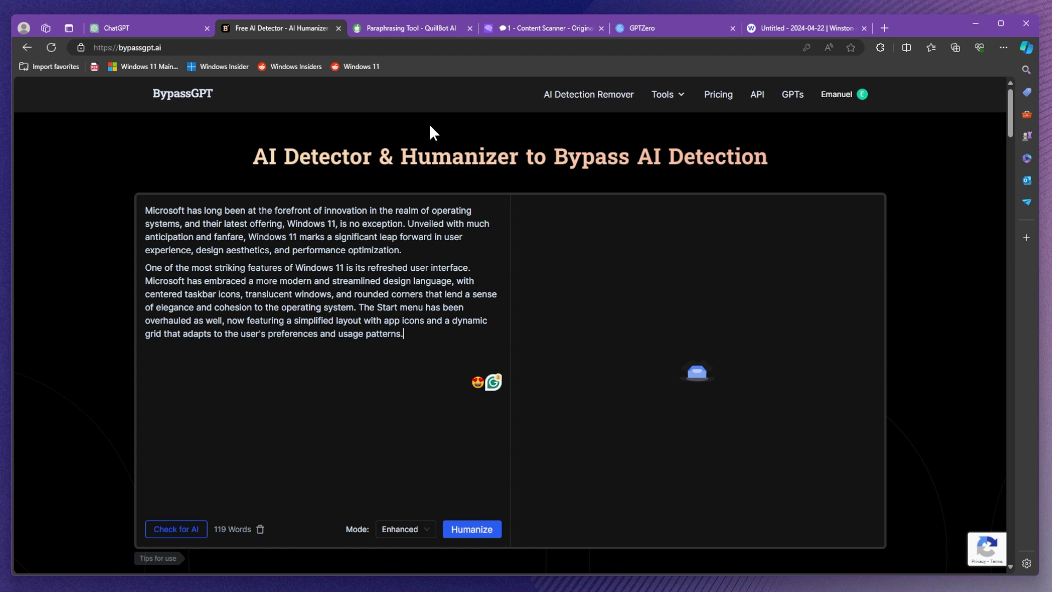
click(474, 533)
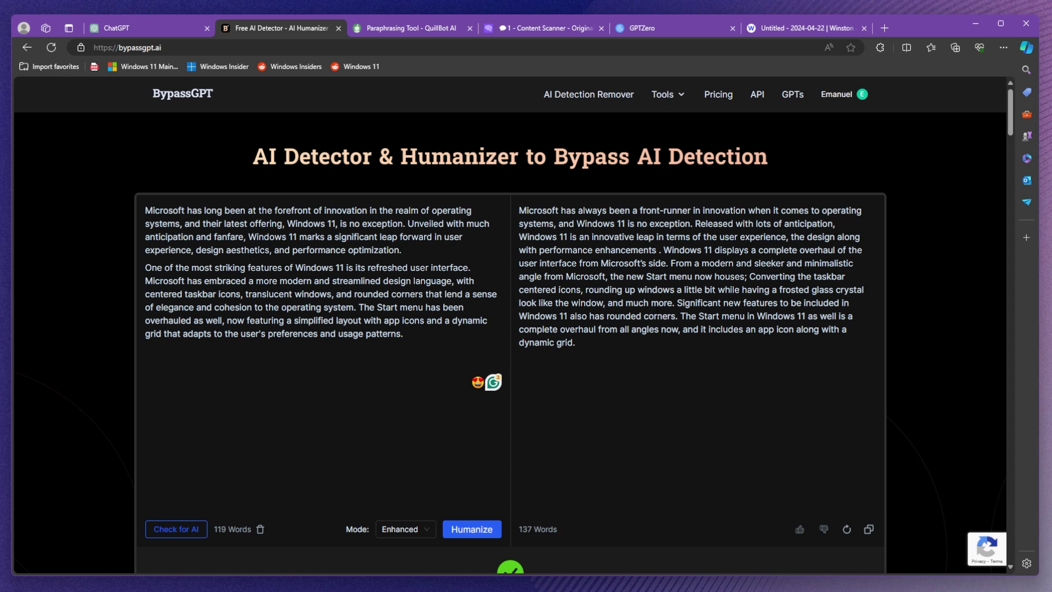
click(869, 529)
- Run a new Originality.ai scan on the humanized text, scoring 86% Original and 14% AI
click(531, 31)
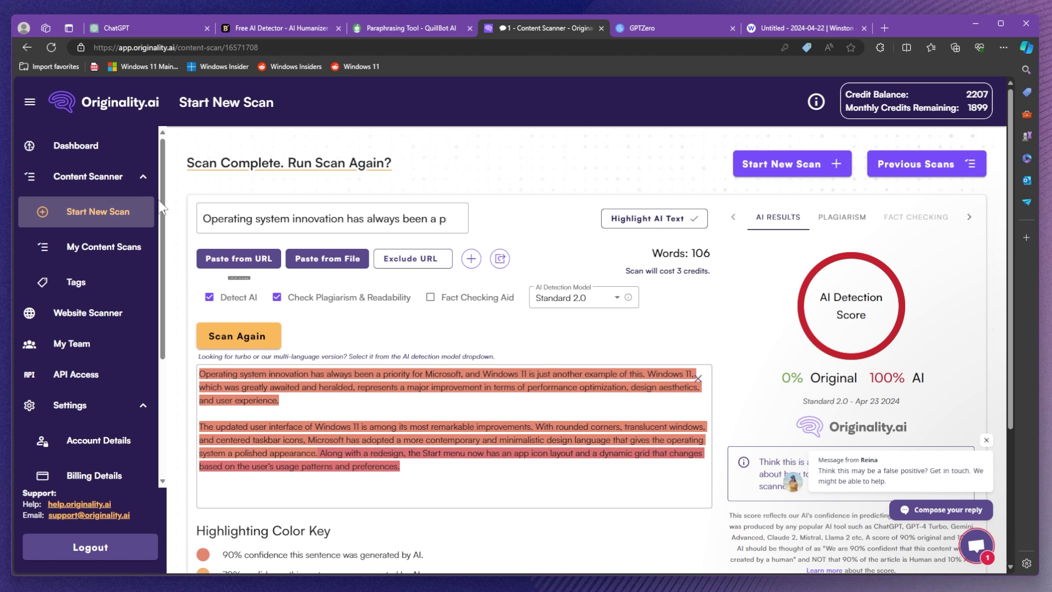
click(109, 220)
key(ctrl+v)
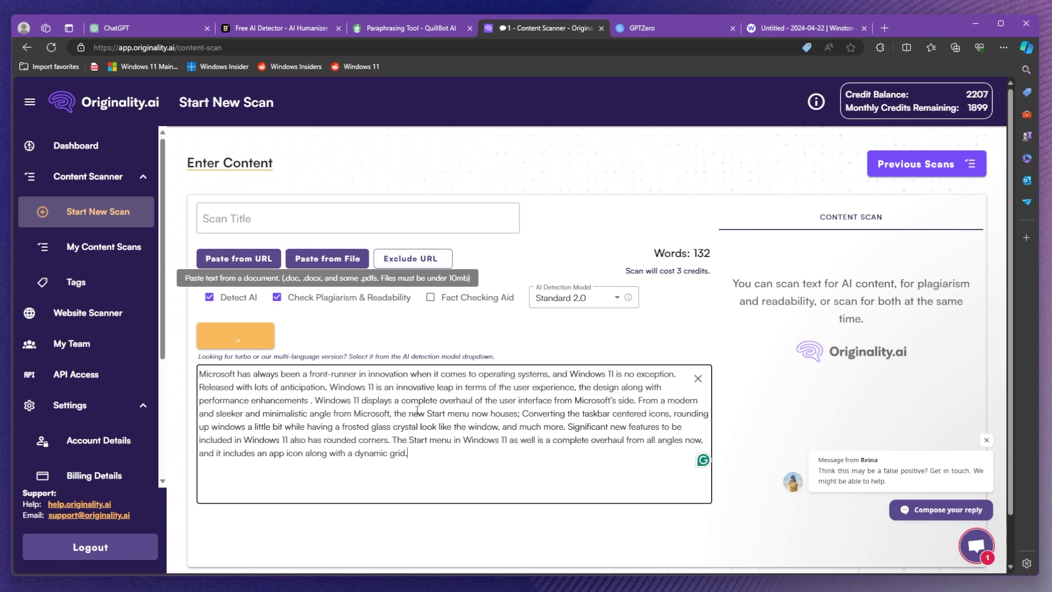
click(236, 336)
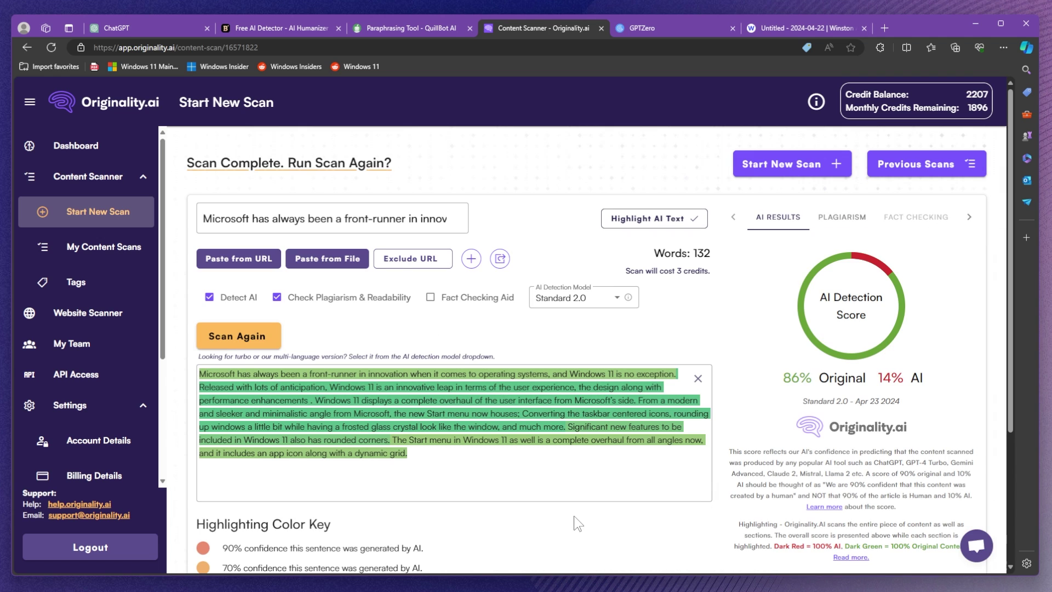
double_click(789, 378)
drag(820, 378, 865, 386)
click(867, 382)
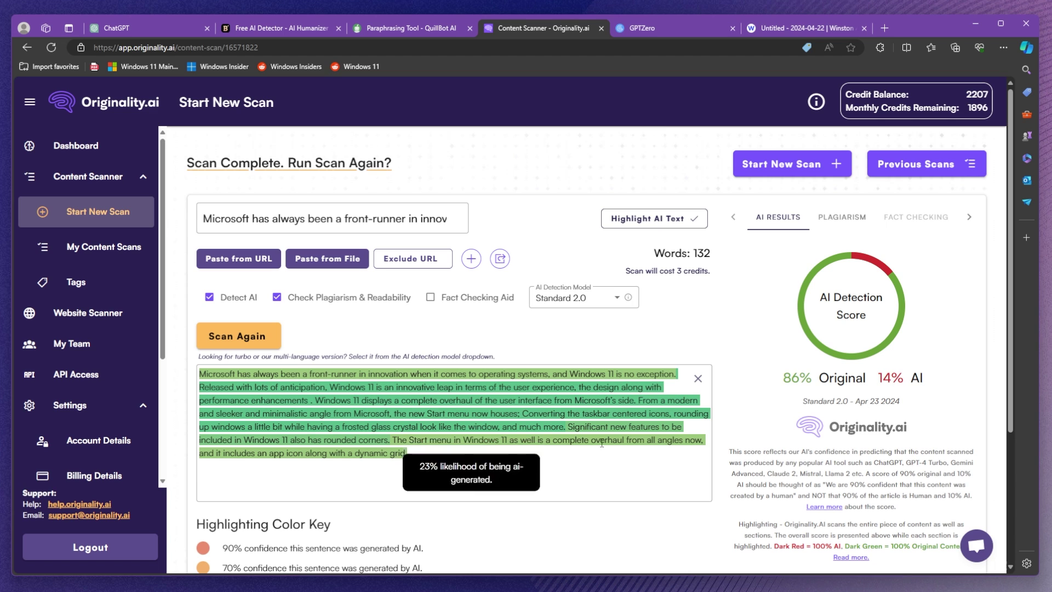
- Run a new GPTZero scan on the humanized text and confirm Documents lists it as Human
key(ctrl+Tab)
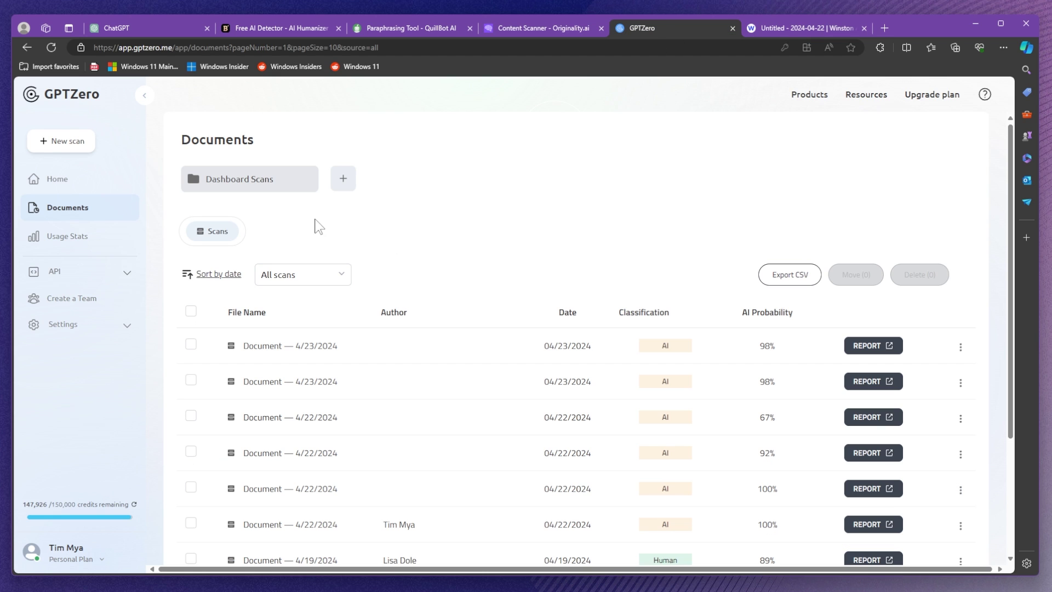
click(77, 141)
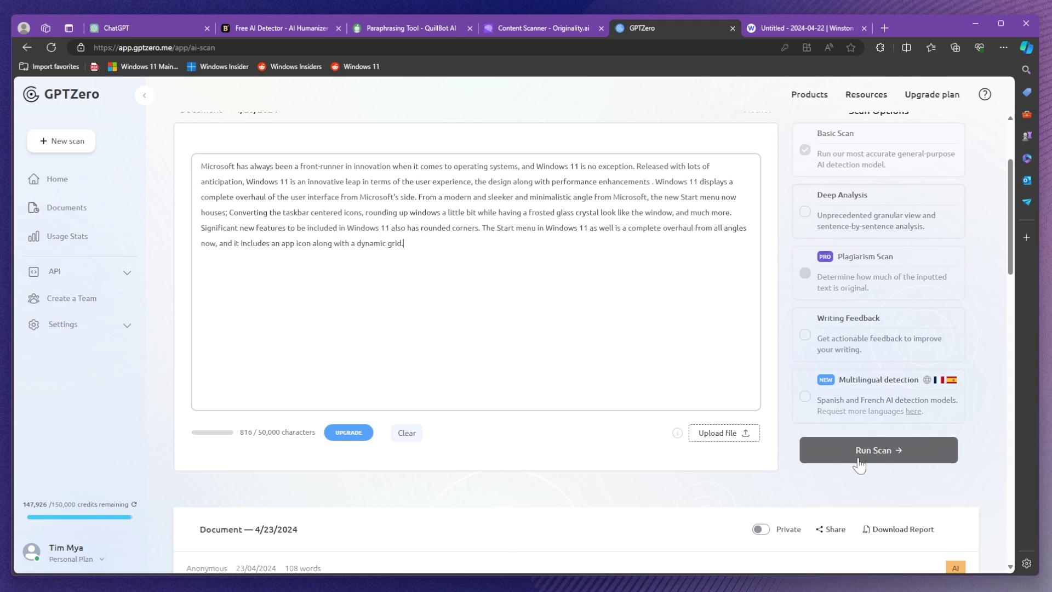
click(866, 458)
click(76, 211)
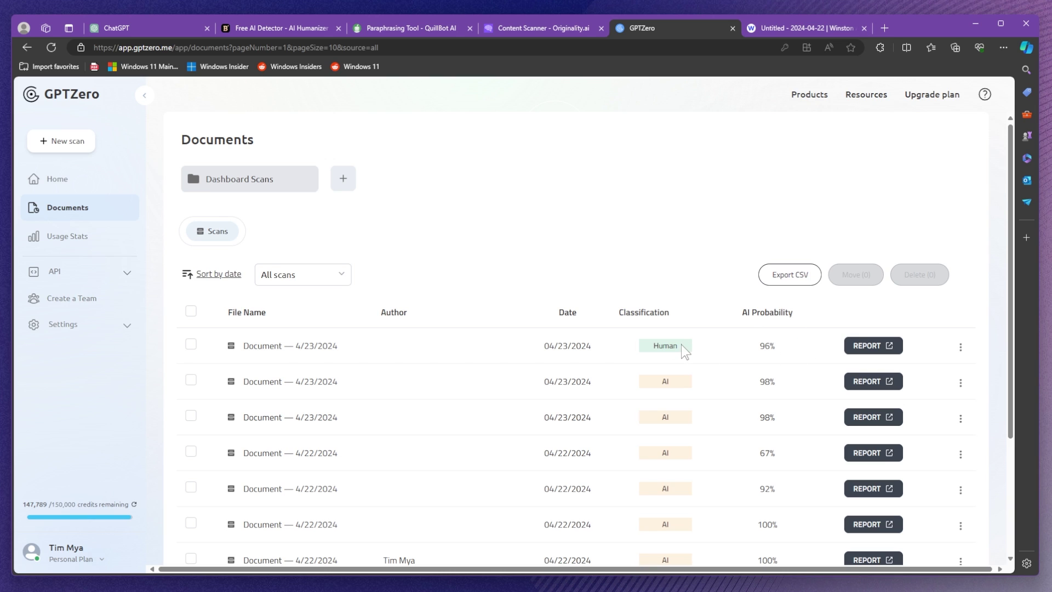
click(629, 349)
- Paste the humanized text into a new Winston AI quick scan, rated 99% human, readability 42
key(ctrl+Tab)
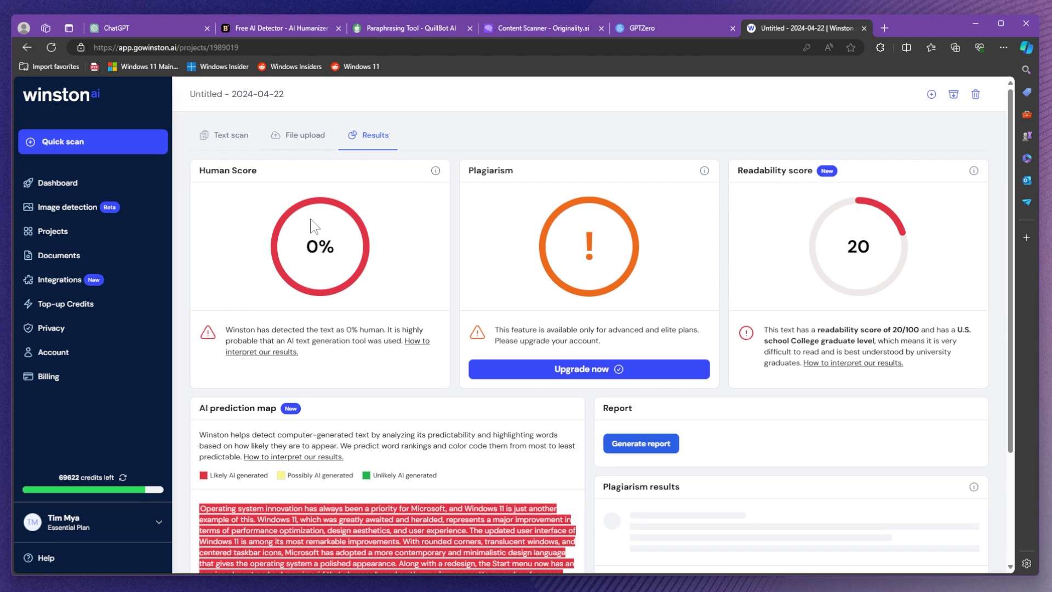
click(76, 149)
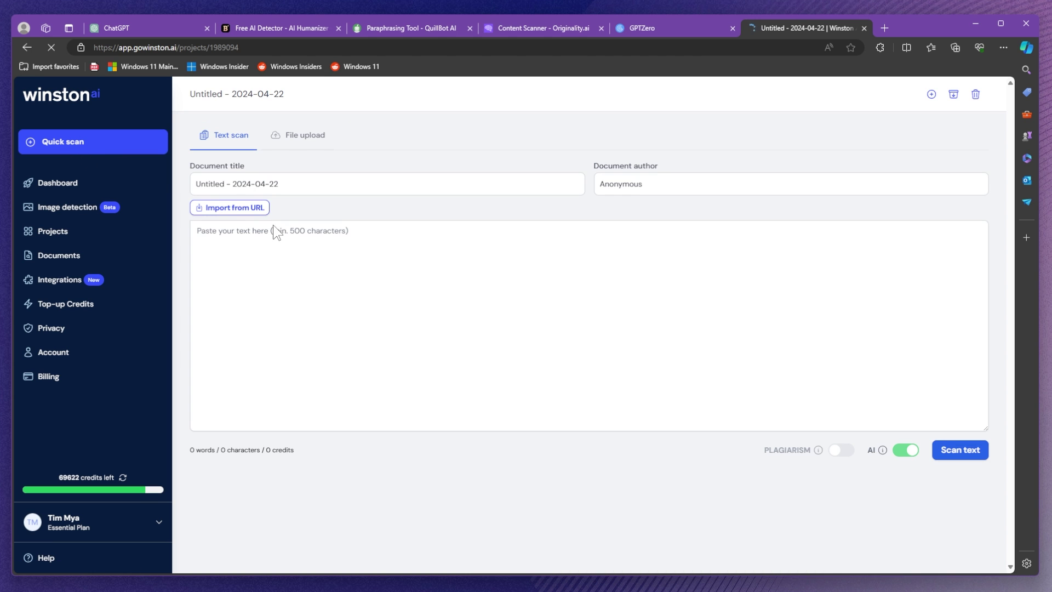
click(315, 248)
key(ctrl+v)
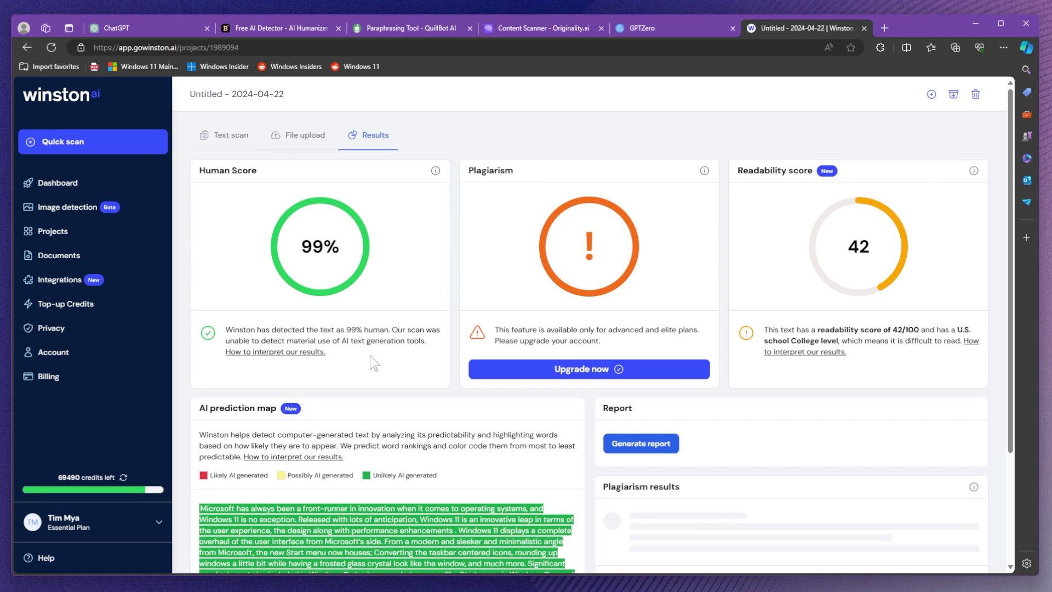
- Return to the BypassGPT tab showing the 119-word original beside its 137-word humanized rewrite
click(282, 28)
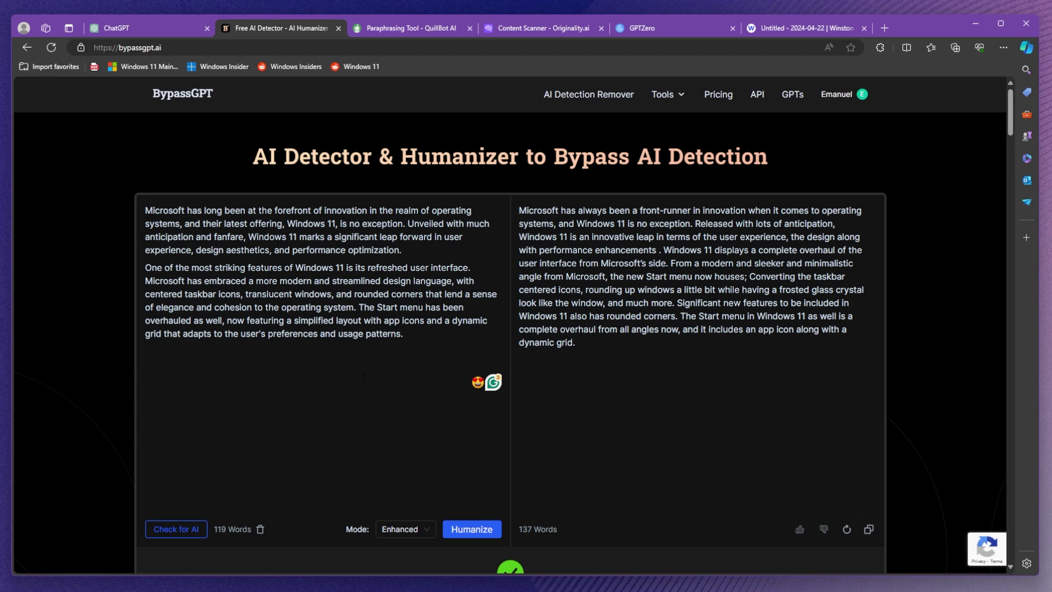